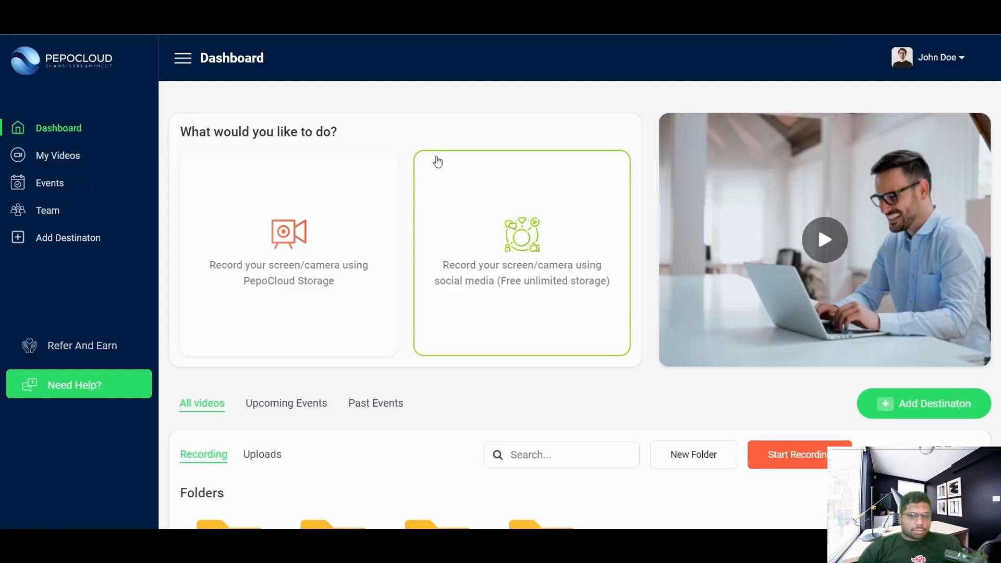
Step: Start a PepoCloud Storage recording, confirm the meeting details, and choose Screen only
scroll(438, 167, down, 5)
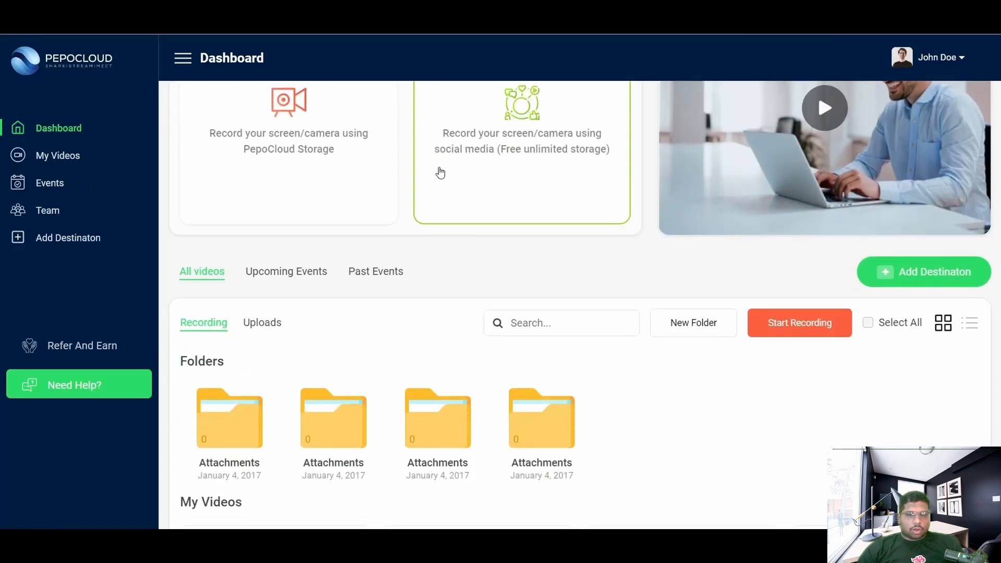
scroll(497, 265, down, 3)
scroll(497, 264, up, 2)
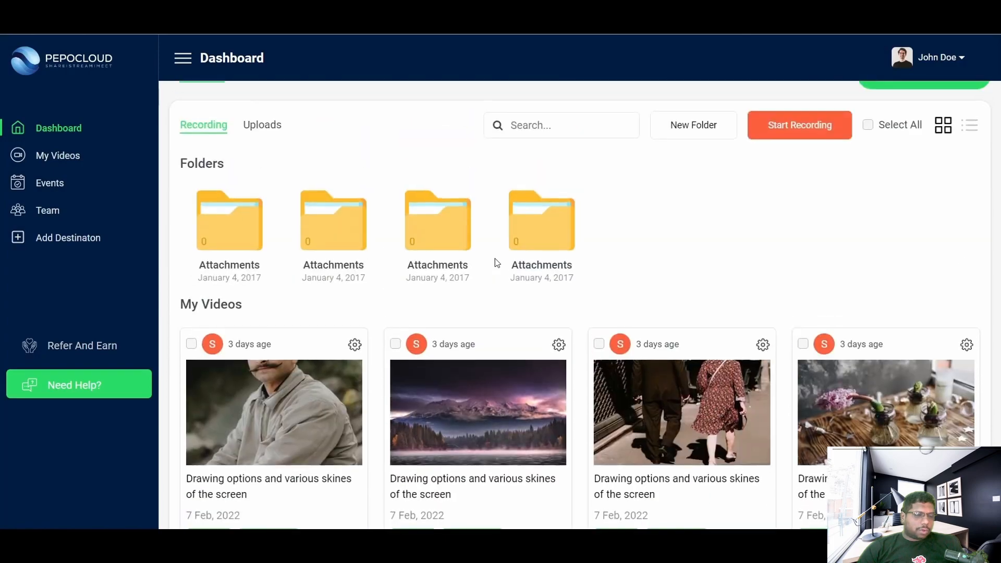
scroll(497, 264, up, 2)
scroll(497, 262, up, 4)
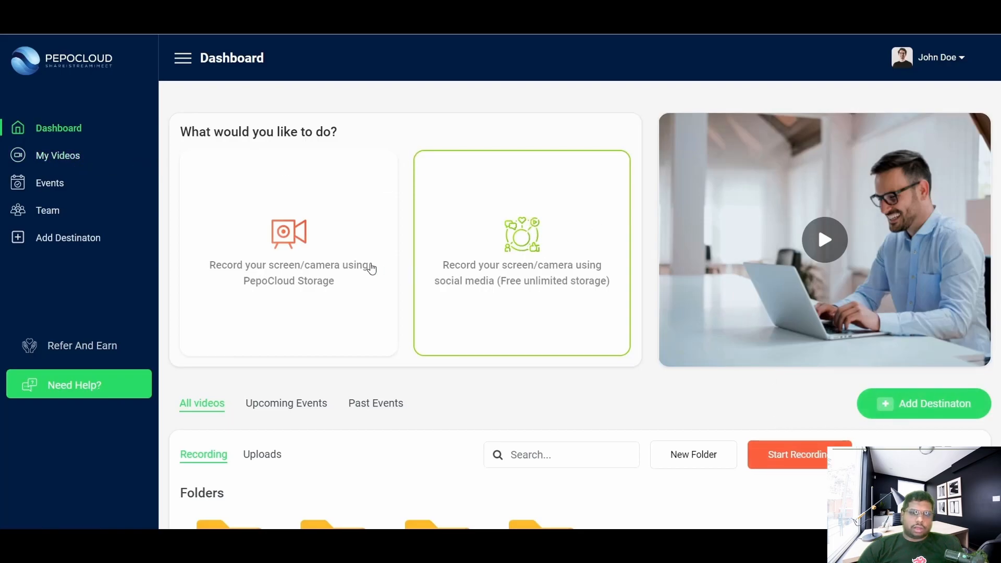
click(315, 262)
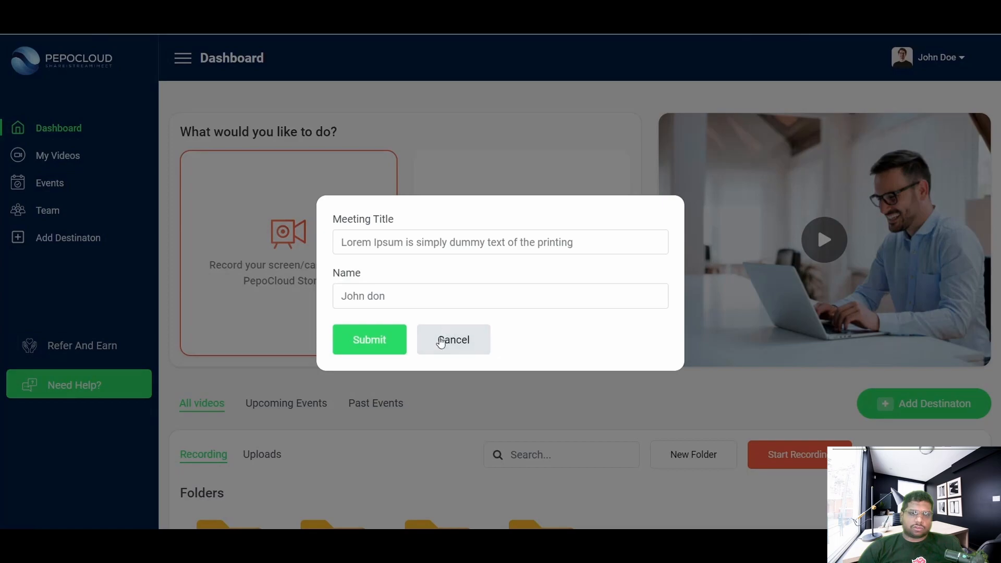
click(384, 342)
click(209, 185)
Step: Start the recording and share a Chrome browser tab
scroll(360, 198, down, 5)
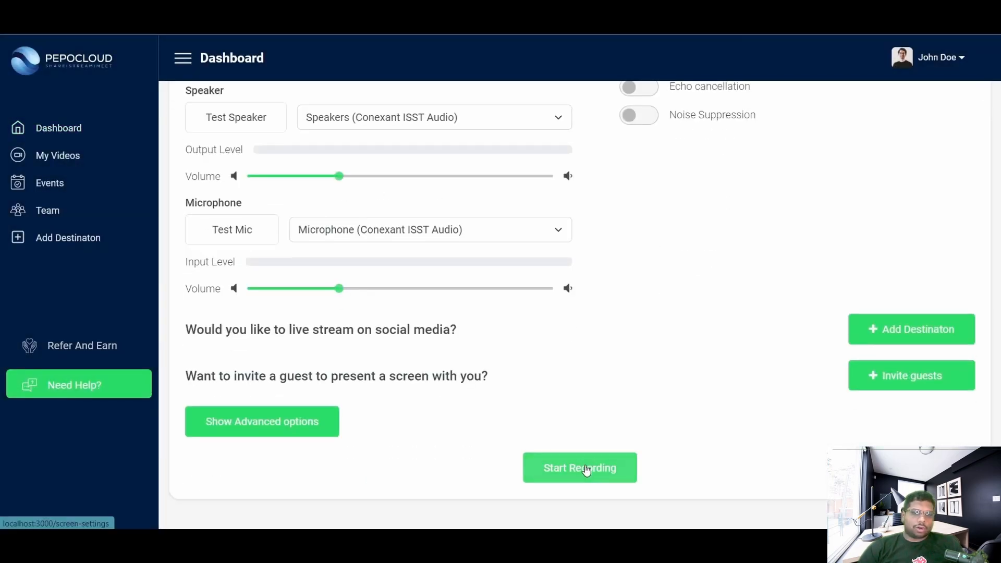
click(587, 469)
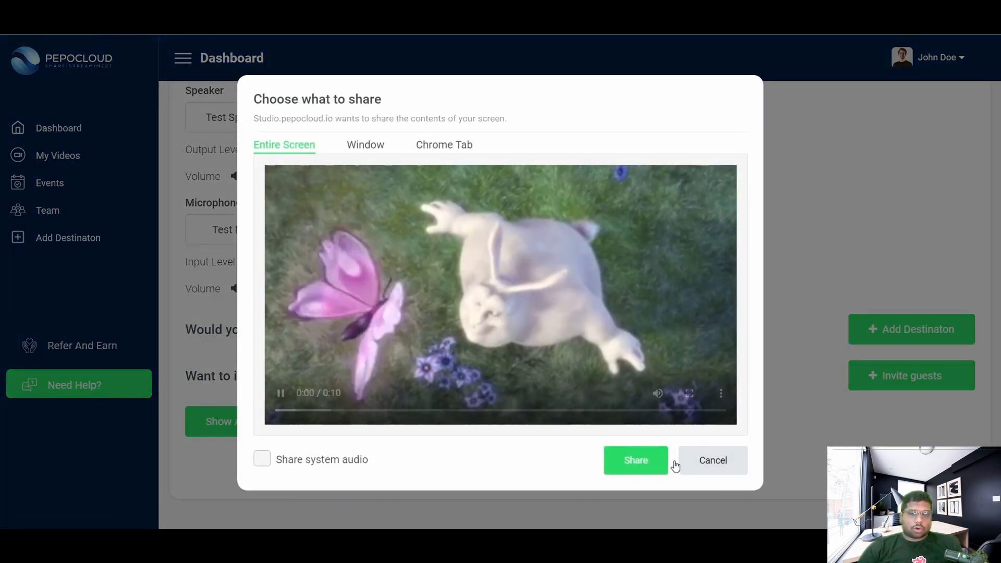
click(372, 146)
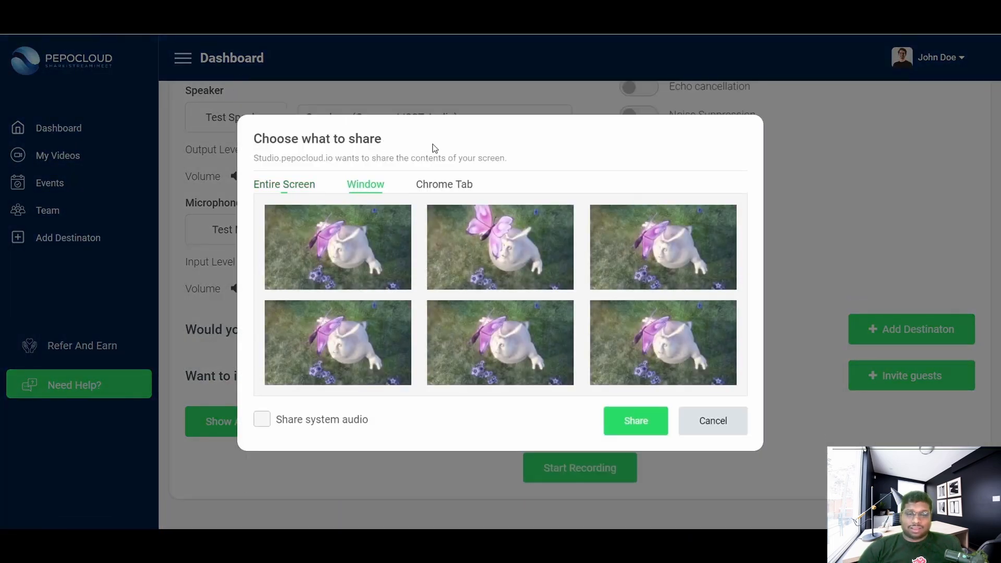
click(449, 189)
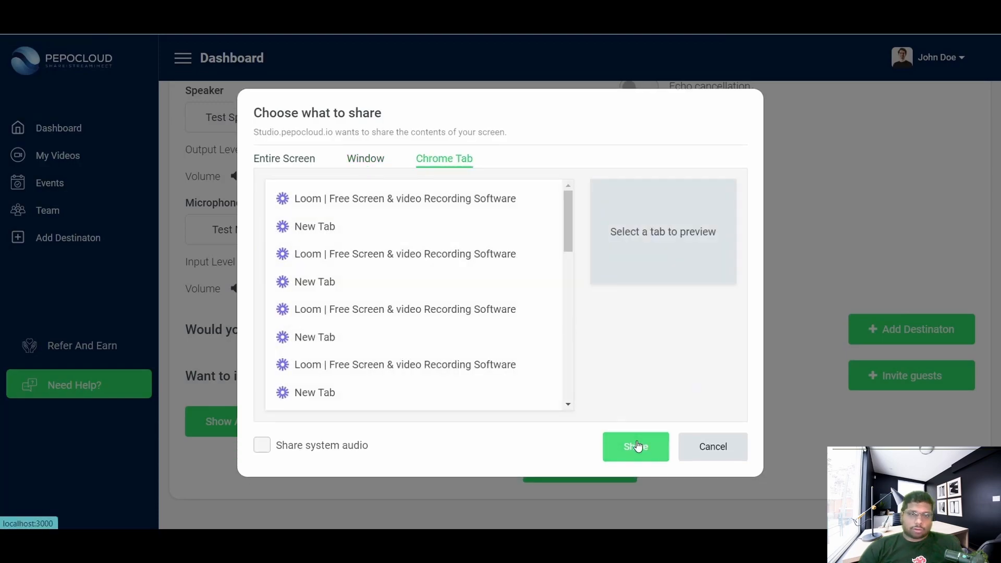
click(637, 446)
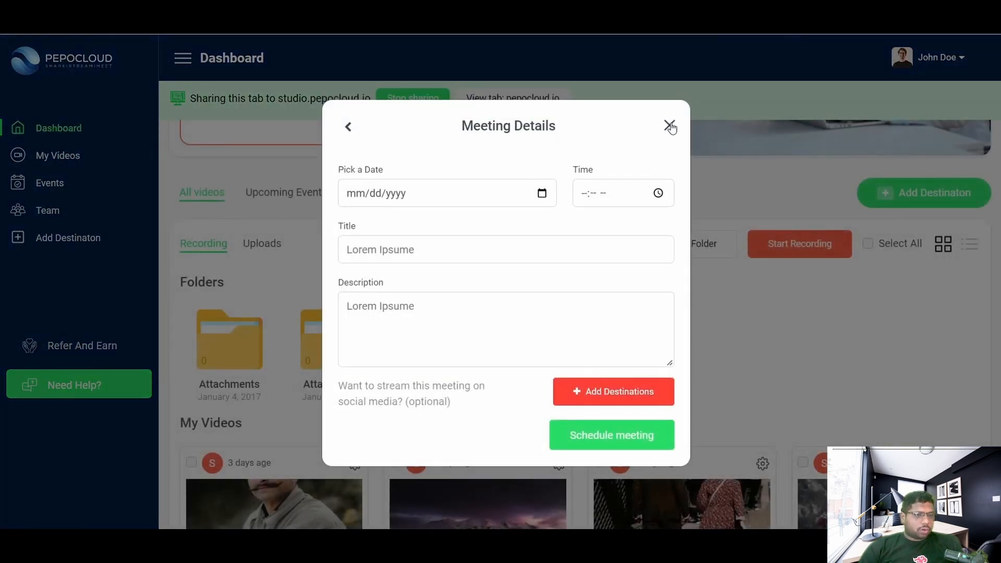
Step: Close the Meeting Details form and return to the shared Pexels tab
click(670, 126)
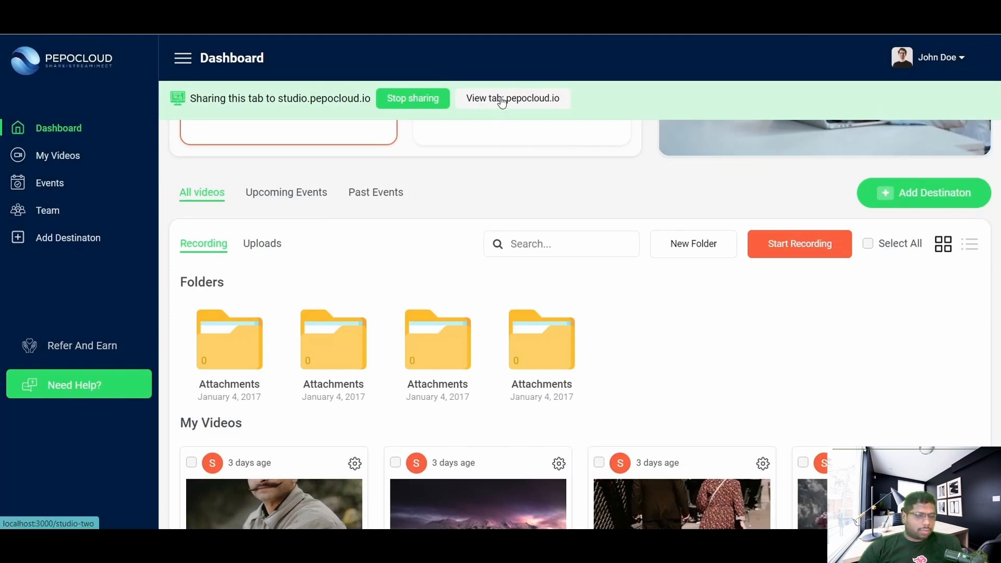
scroll(543, 242, up, 5)
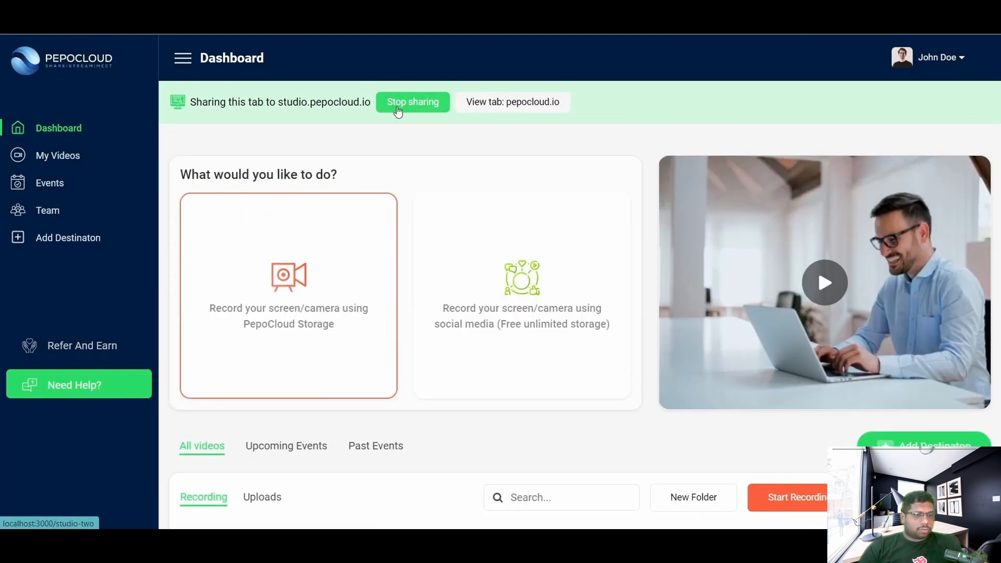
click(520, 109)
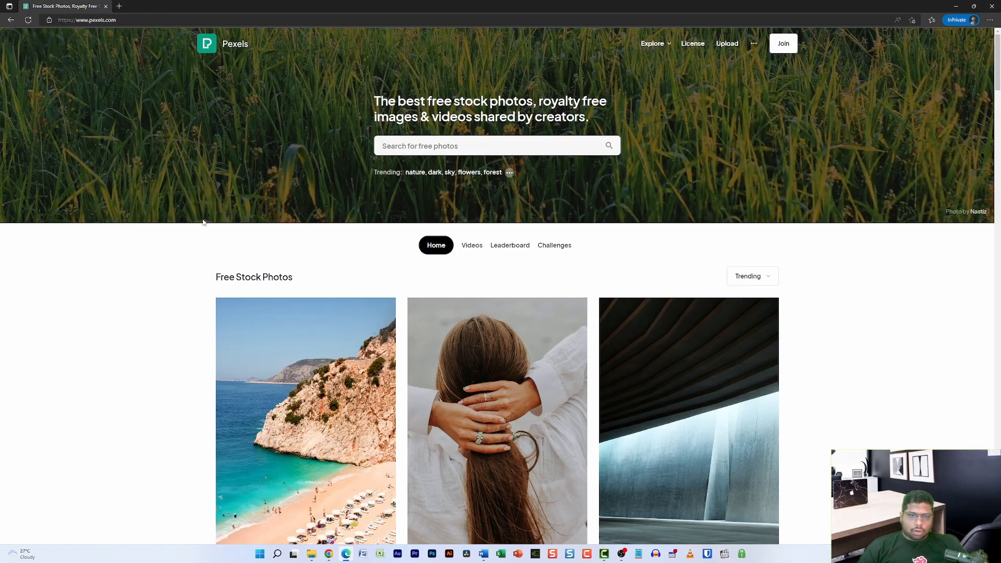
scroll(88, 413, down, 7)
scroll(87, 414, up, 8)
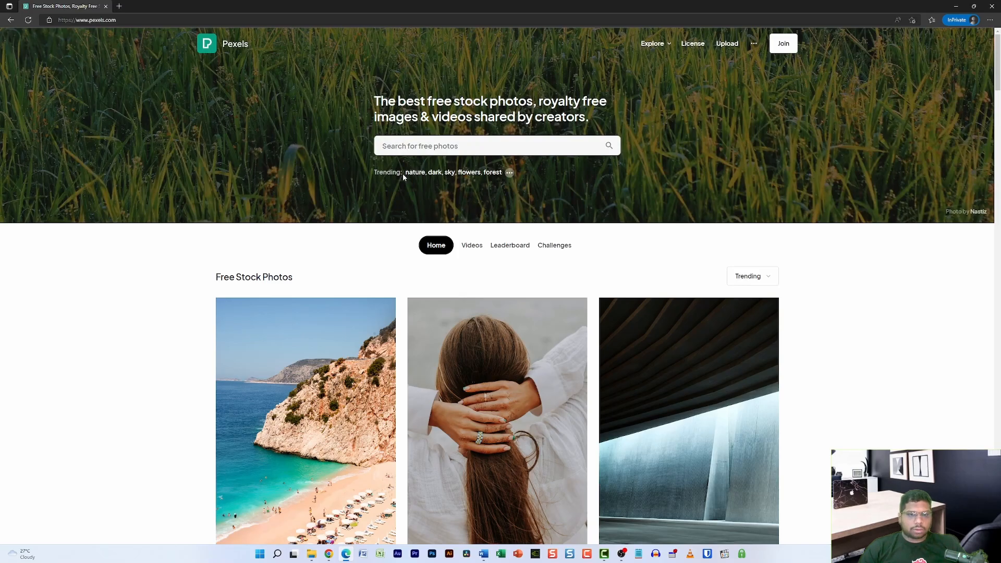
scroll(135, 214, down, 5)
scroll(135, 208, up, 5)
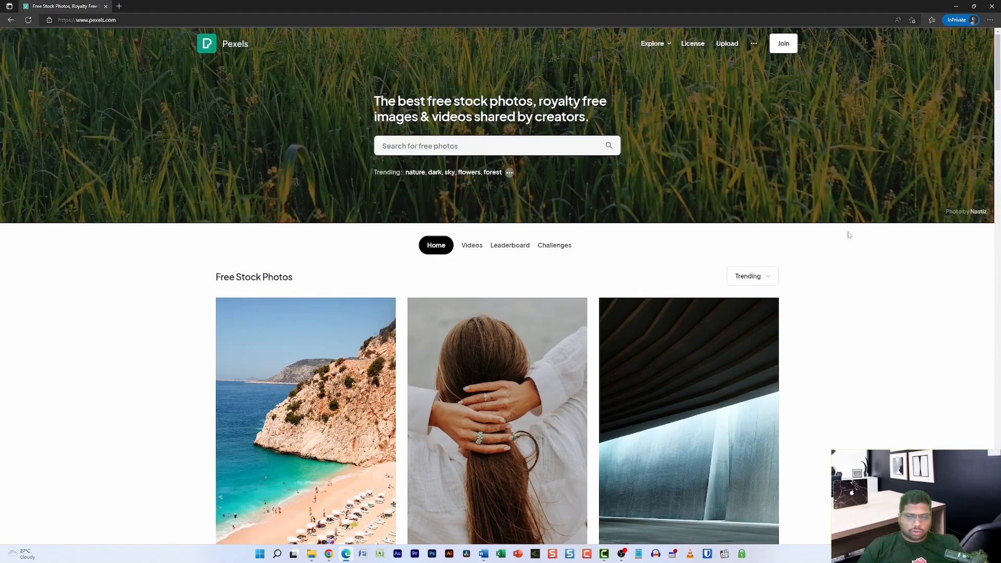
click(588, 554)
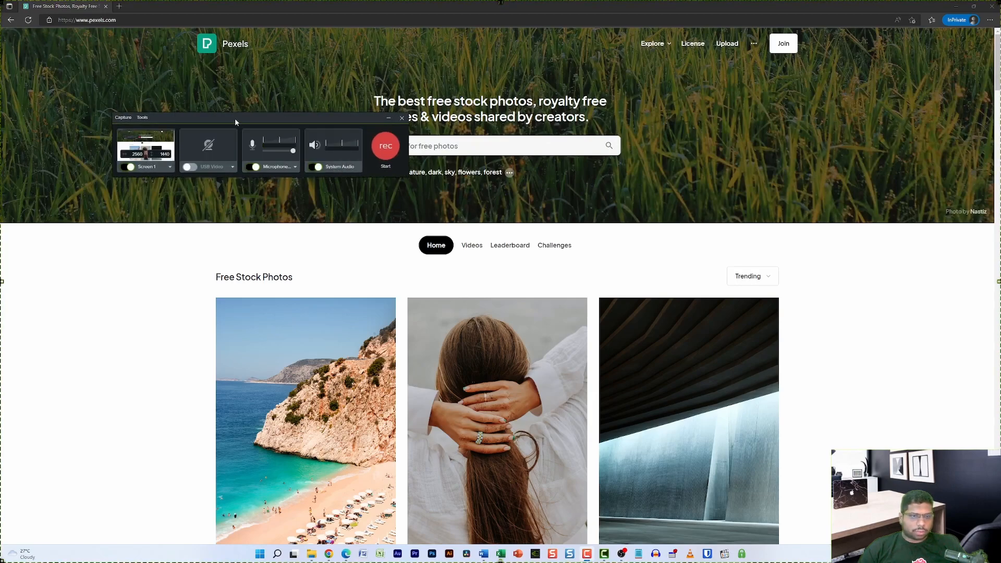
Step: Reposition the Camtasia Recorder panel, check the USB Video camera options, then close the recorder
drag(205, 117, 412, 168)
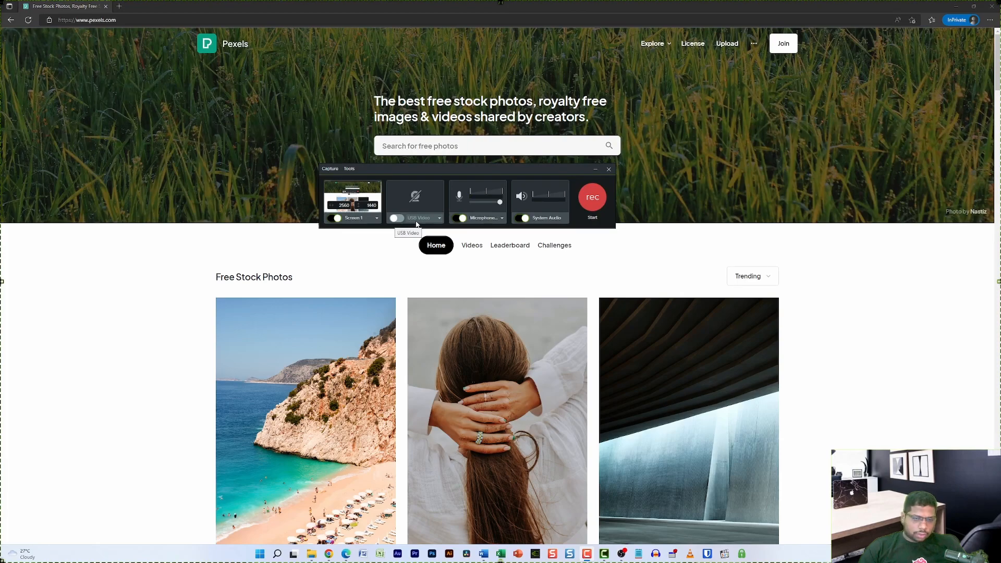
drag(452, 171, 483, 191)
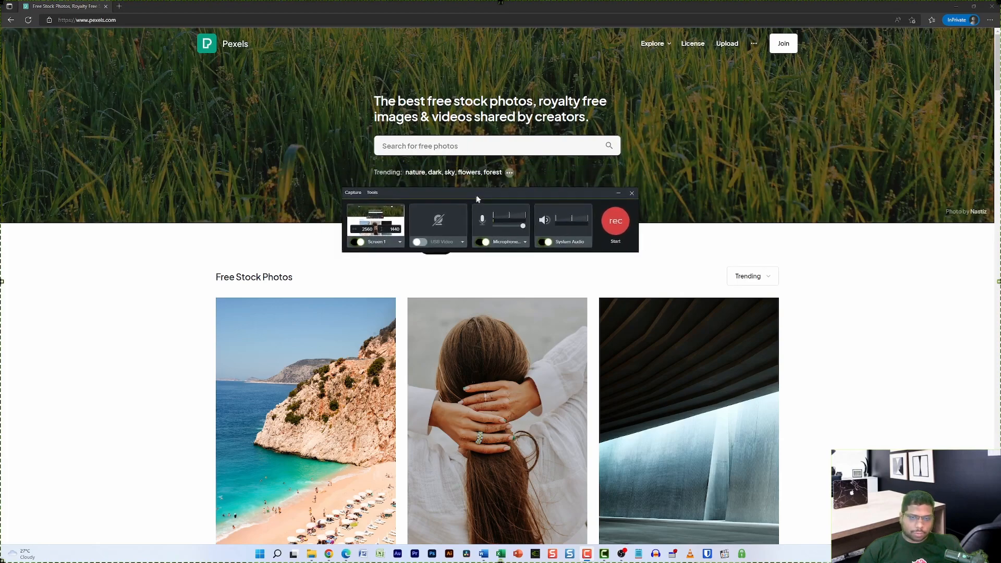
click(444, 238)
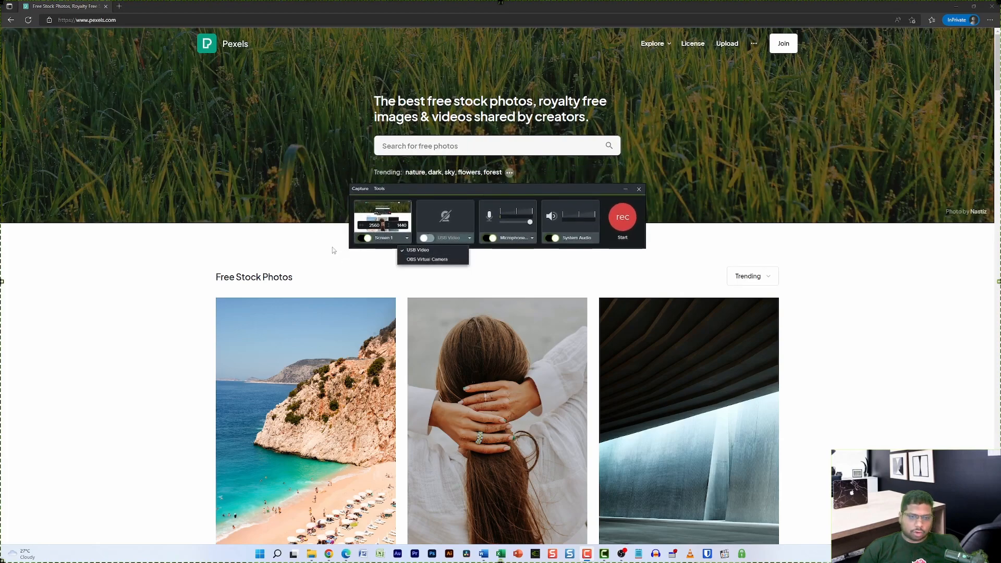
click(429, 217)
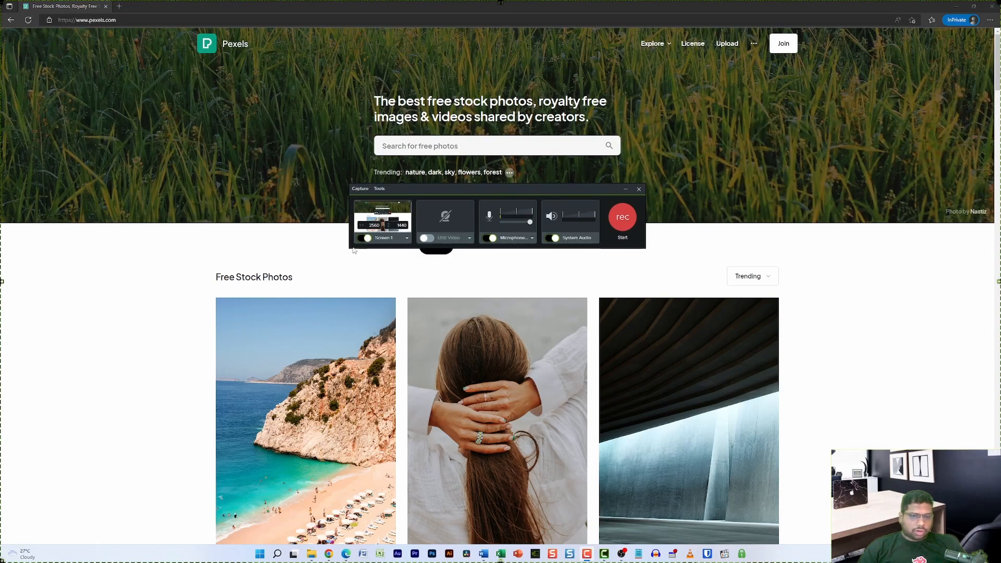
click(468, 238)
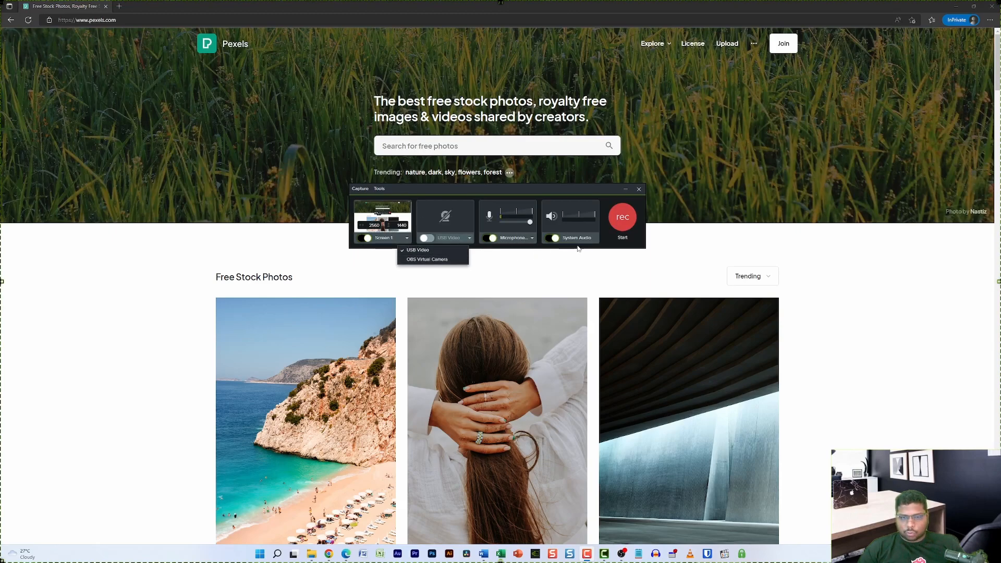
drag(411, 191, 367, 202)
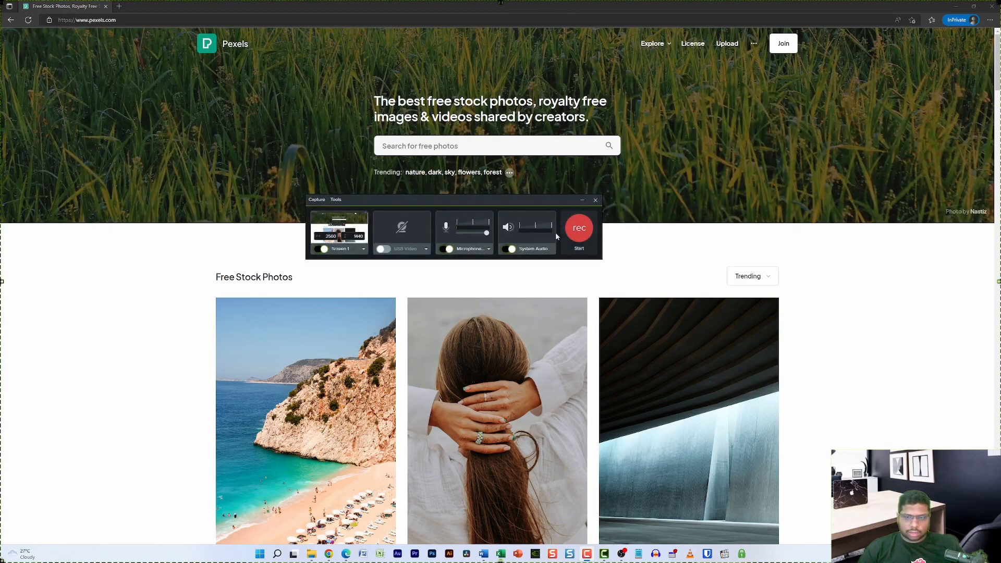
click(596, 201)
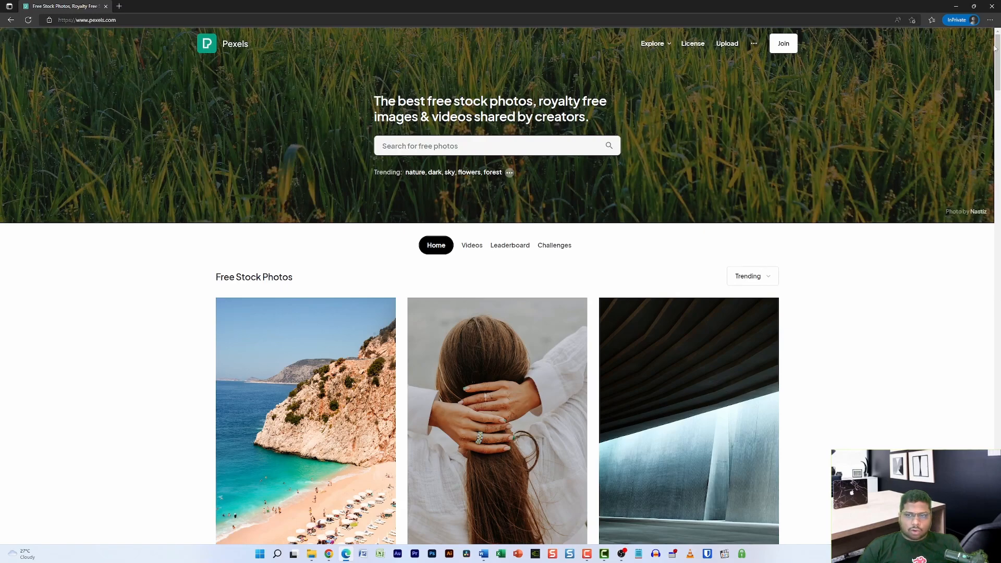
Step: Bring the Camtasia editor to the front from the taskbar
click(604, 554)
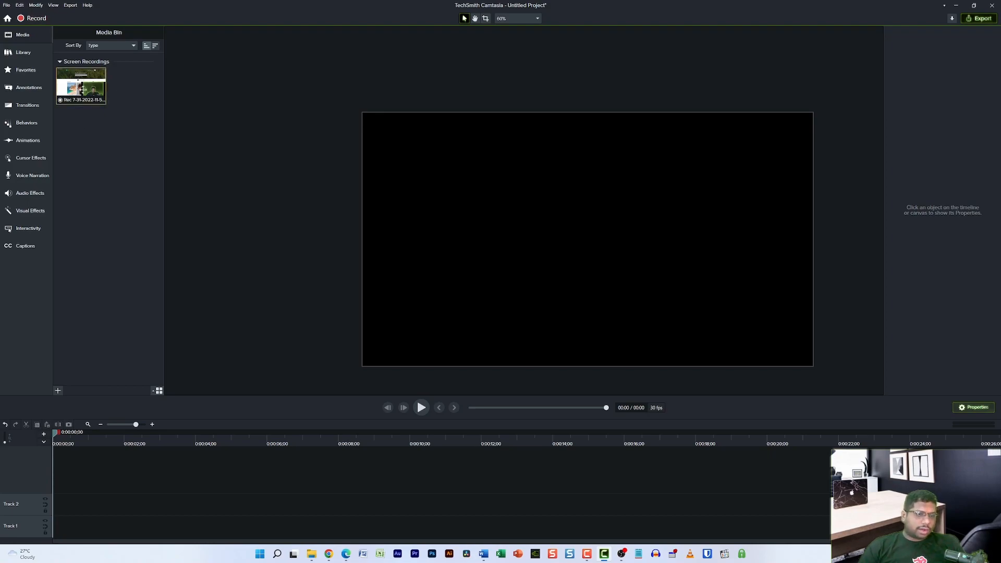
Step: Add the 24-second recording from the Media Bin to the timeline, then select the webcam overlay
drag(102, 74, 83, 532)
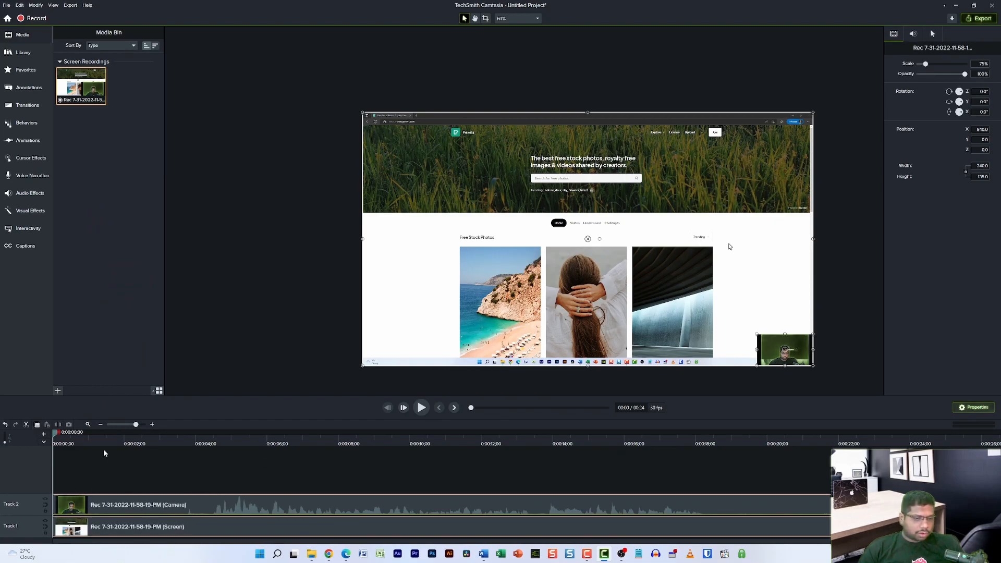
click(308, 488)
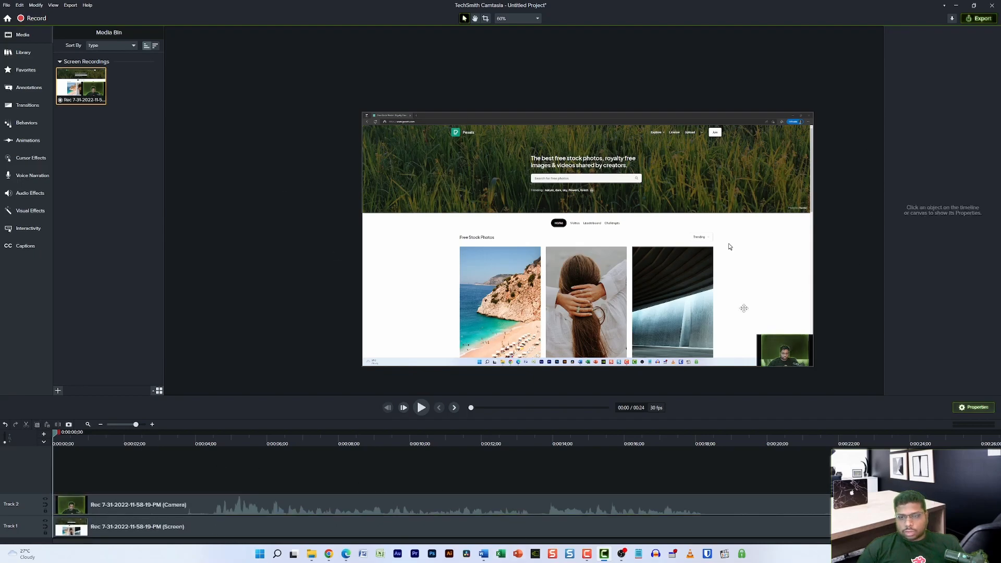
click(785, 343)
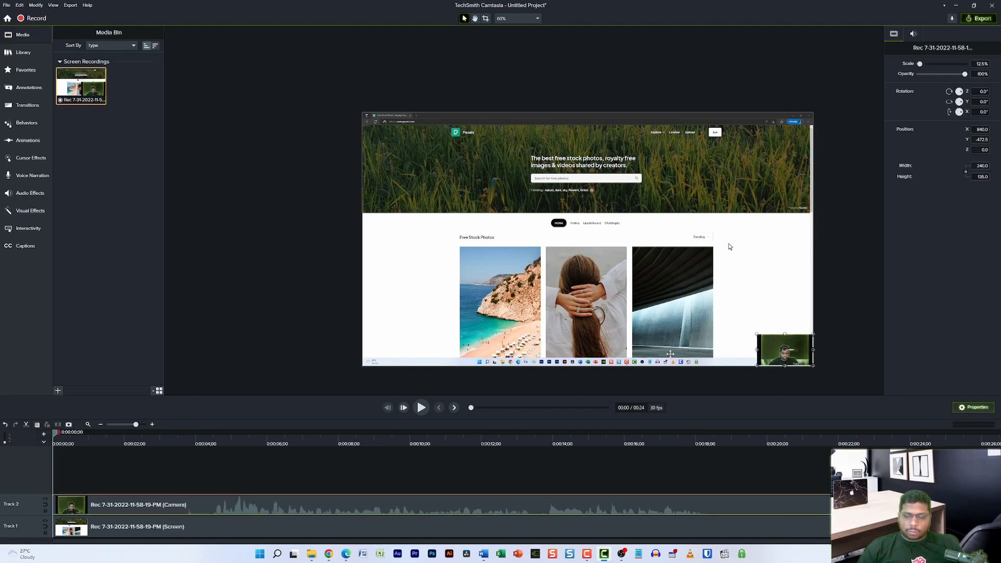
Step: Enlarge the webcam overlay by dragging its top-left corner handle toward the upper left
click(865, 322)
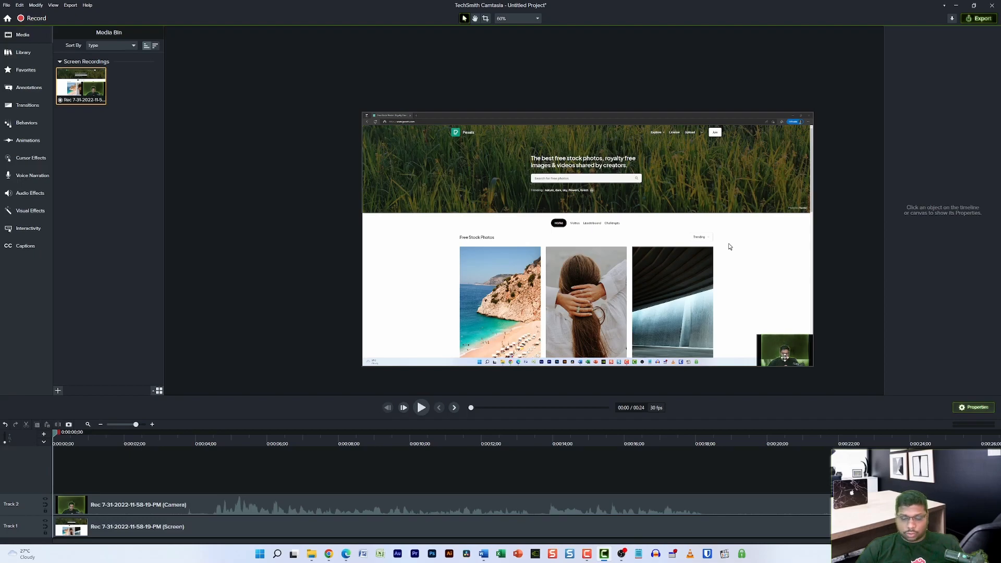
click(782, 347)
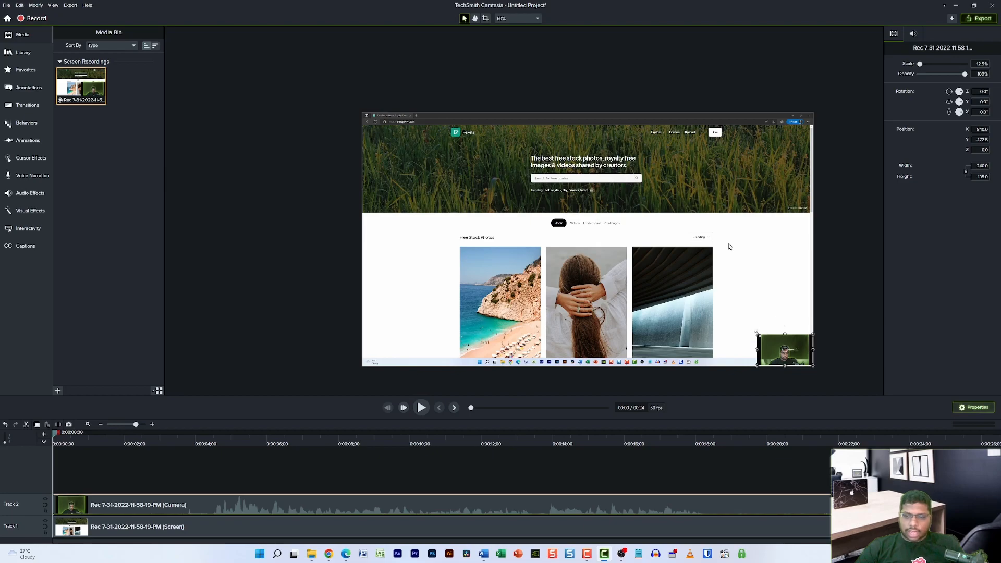
drag(754, 332, 730, 344)
click(743, 348)
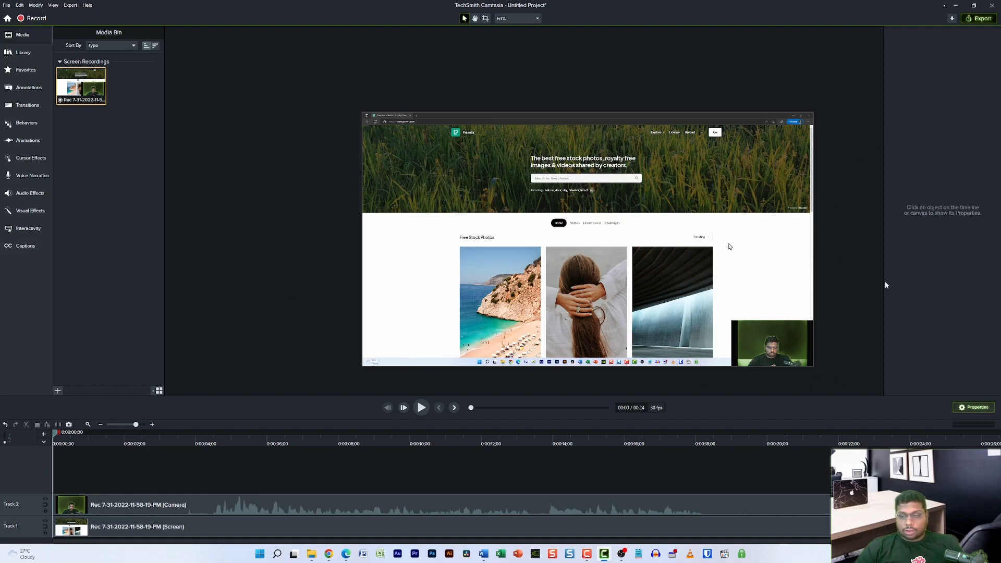
Step: Use the Crop tool to trim the webcam overlay's left and right sides inward
click(811, 336)
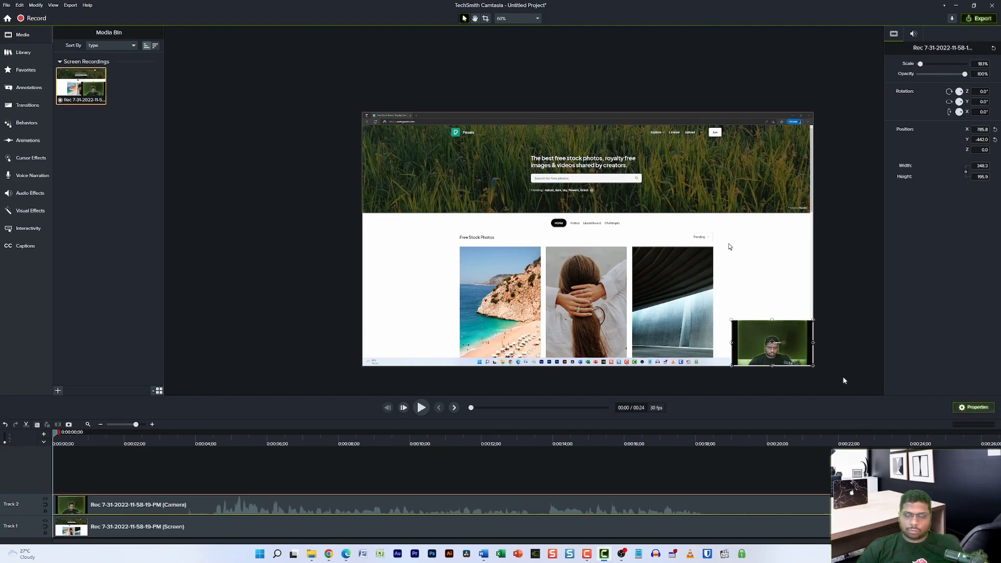
click(843, 337)
click(751, 347)
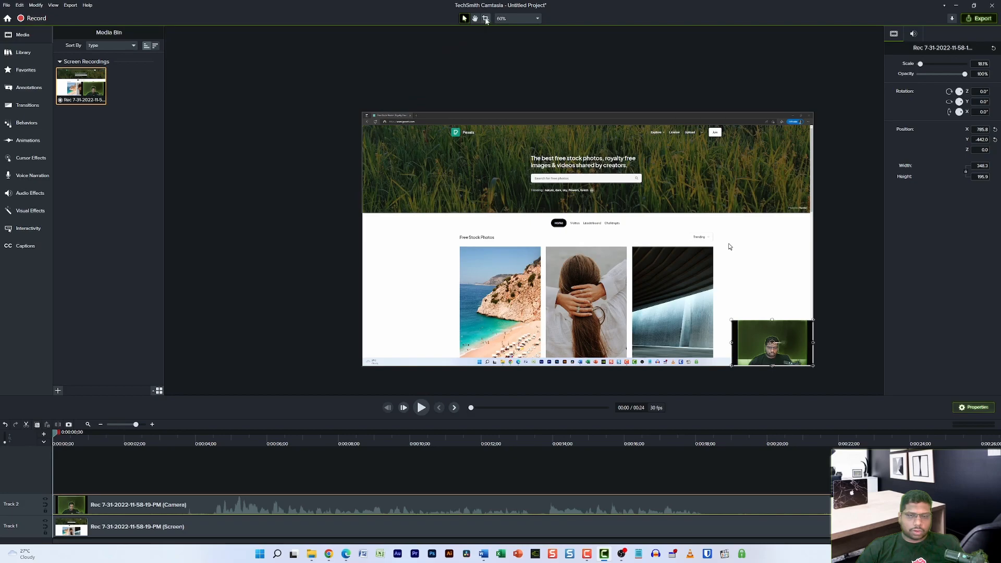
click(486, 18)
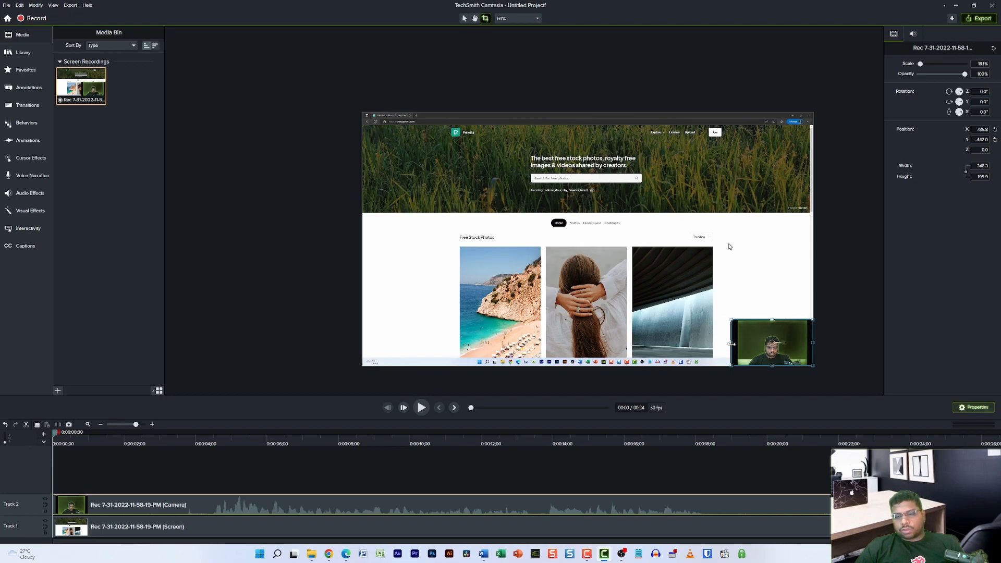
drag(733, 342, 739, 343)
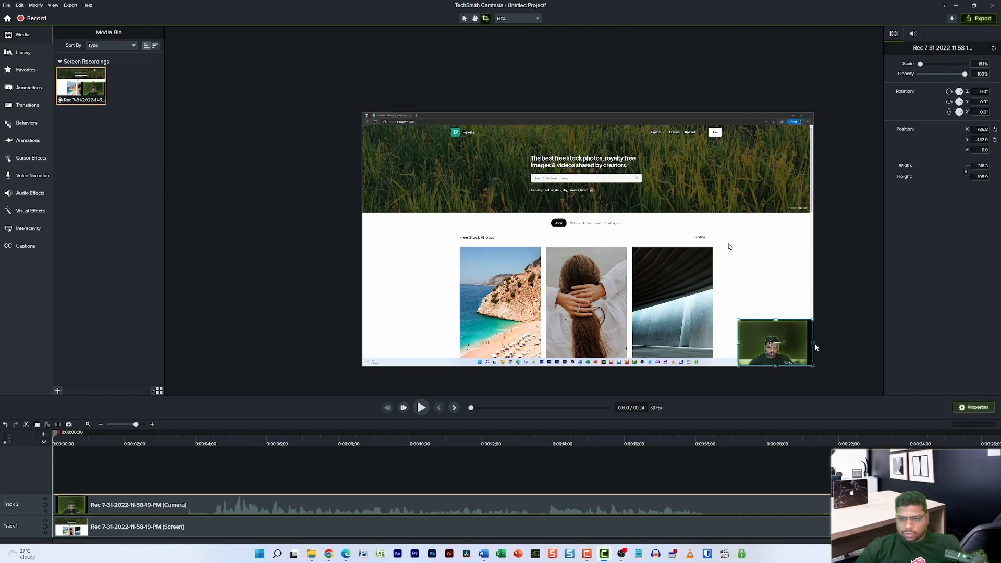
drag(813, 343, 792, 344)
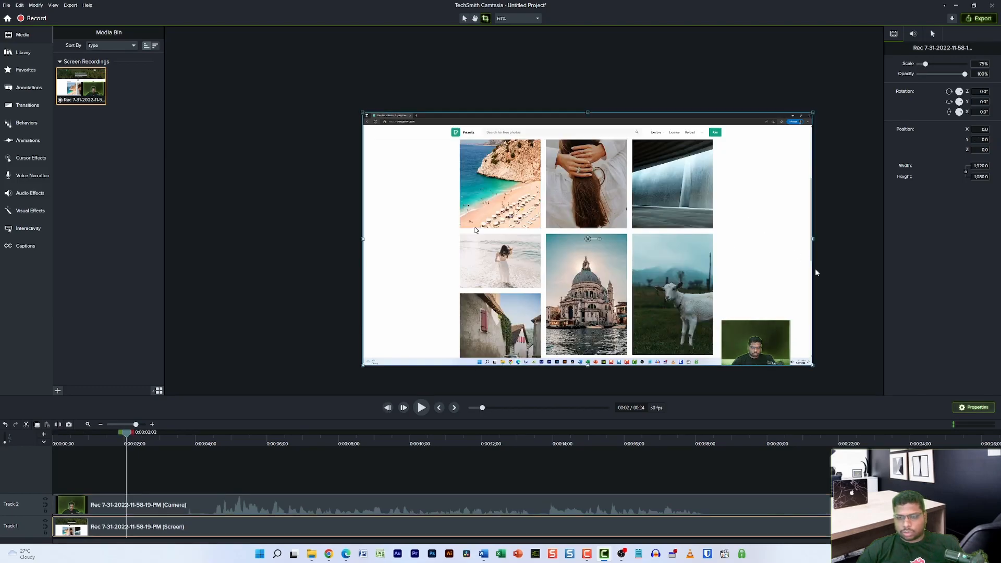
Step: Snap the cropped webcam overlay into the bottom-right corner at X 890.8, Y -442.0
click(869, 378)
drag(746, 330, 775, 331)
click(835, 334)
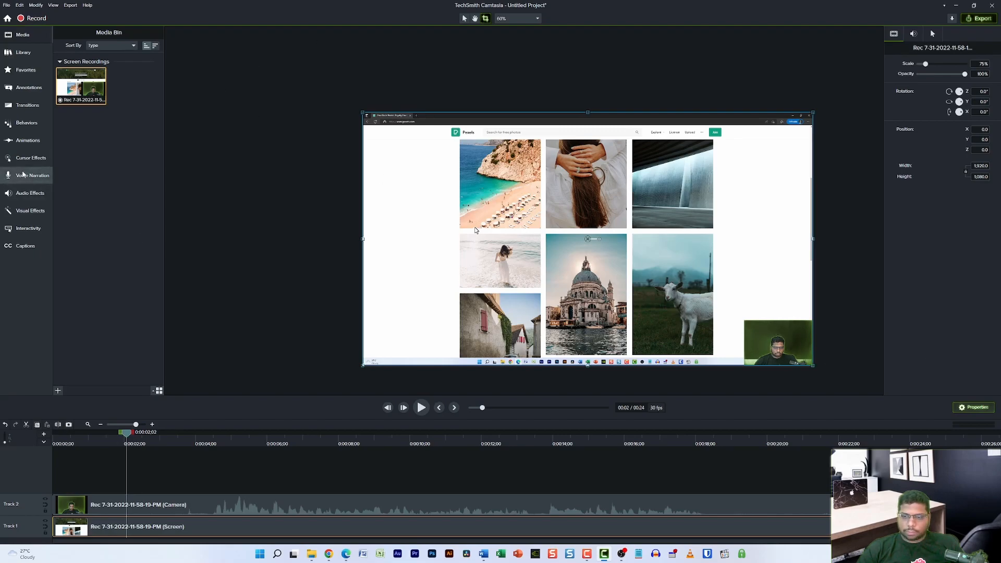
click(768, 332)
click(253, 120)
click(795, 339)
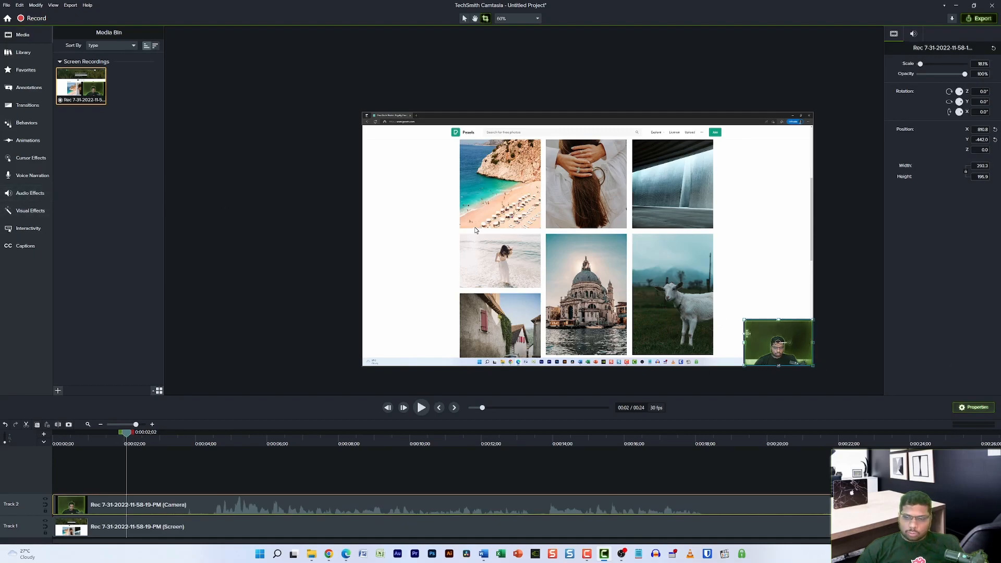
click(122, 231)
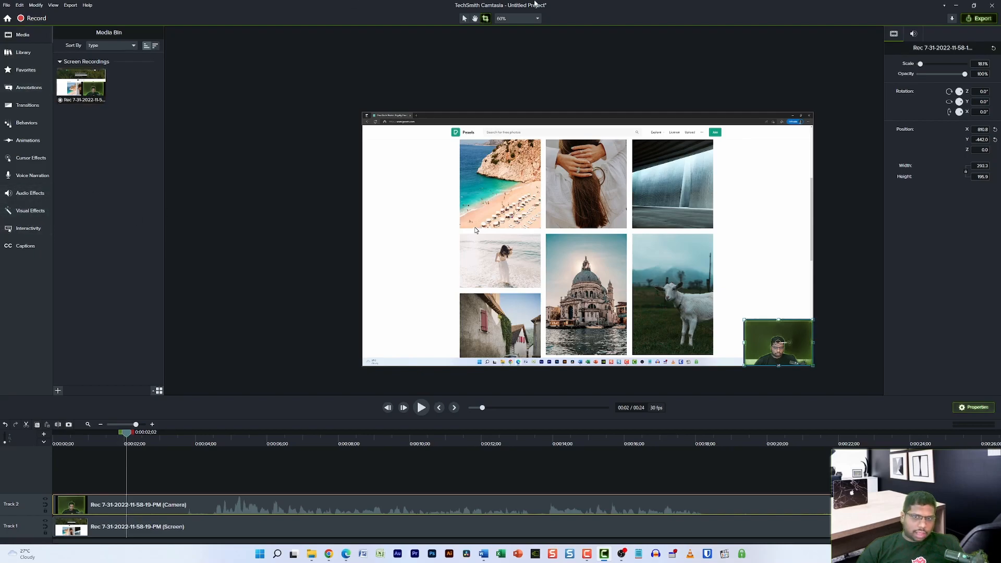
Step: Drag Remove a Color from Visual Effects onto the camera clip on Track 2
click(23, 211)
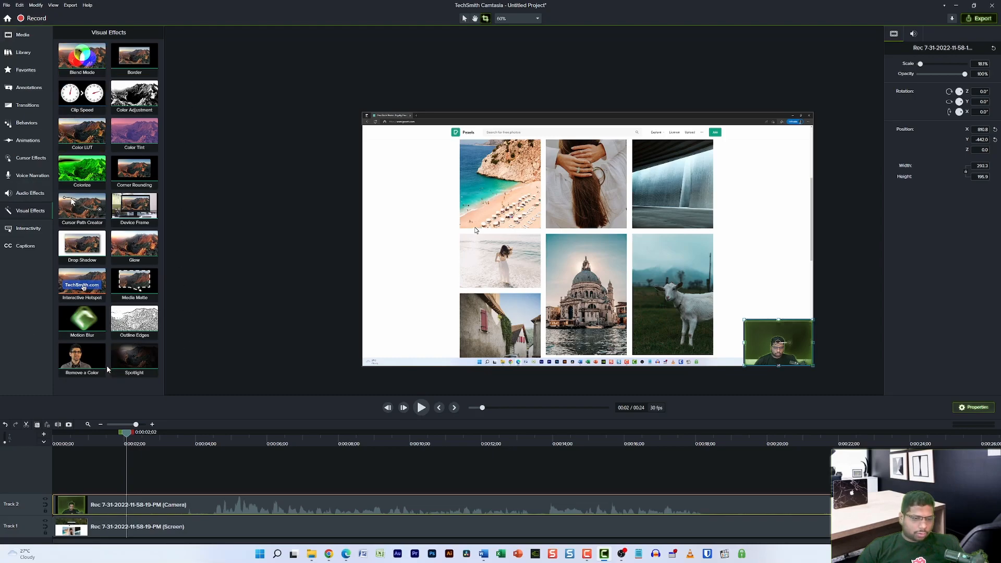
mouse_move(69, 353)
mouse_down()
mouse_move(137, 360)
mouse_move(75, 344)
mouse_move(83, 366)
mouse_up()
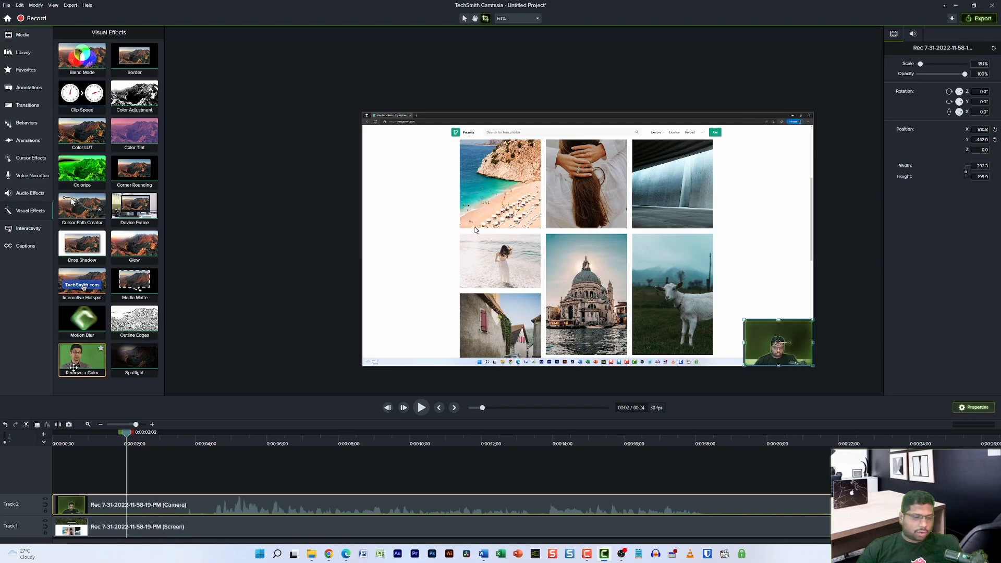
drag(72, 365, 168, 509)
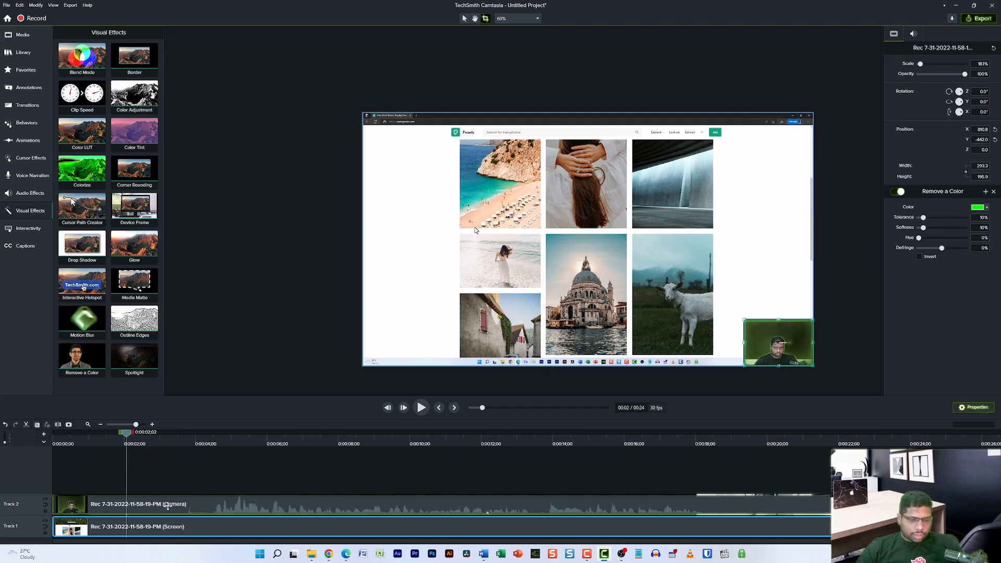
Step: Sample the webcam's green backdrop with the Remove a Color eyedropper and preview the keyed overlay
click(846, 352)
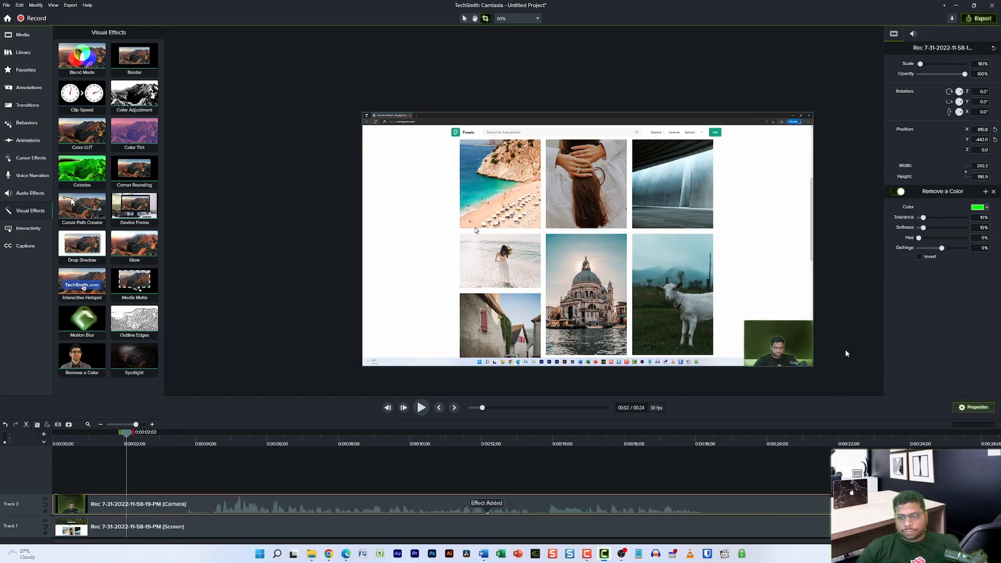
click(746, 329)
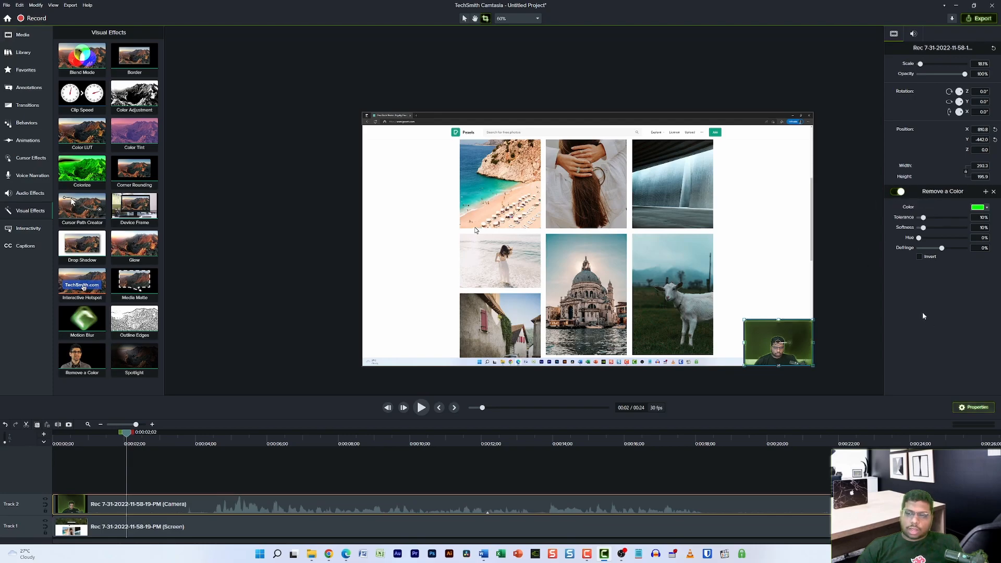
click(987, 208)
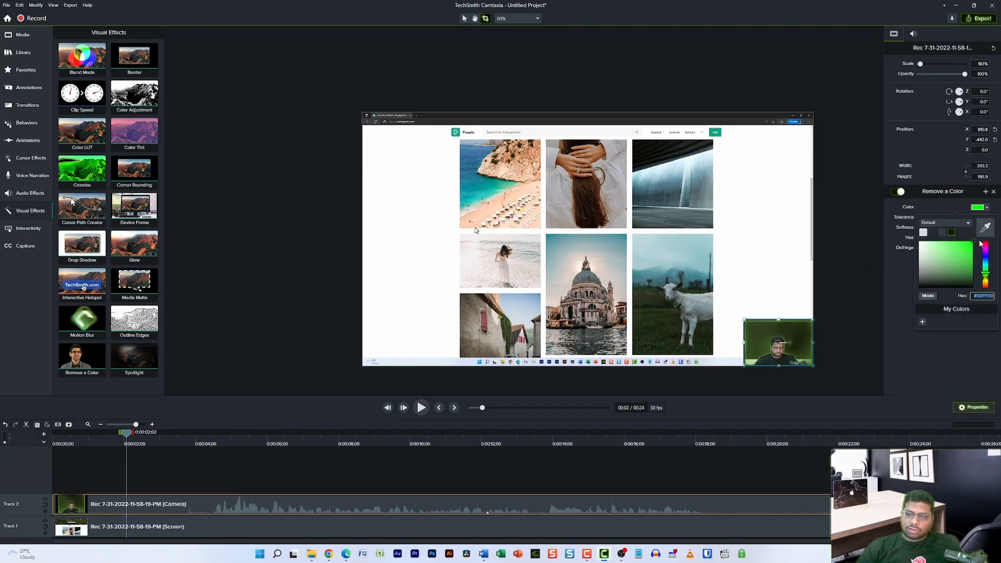
click(938, 206)
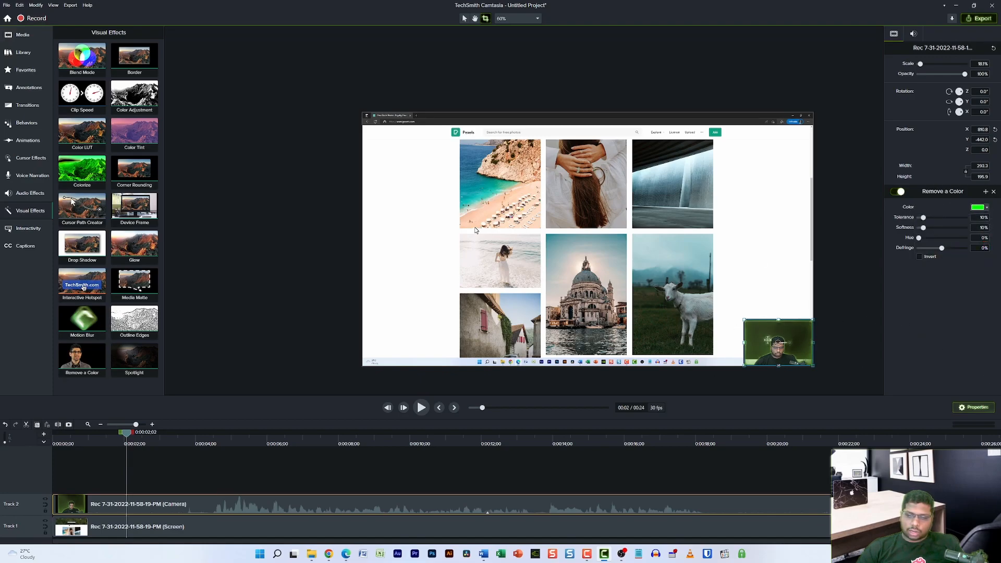
click(987, 208)
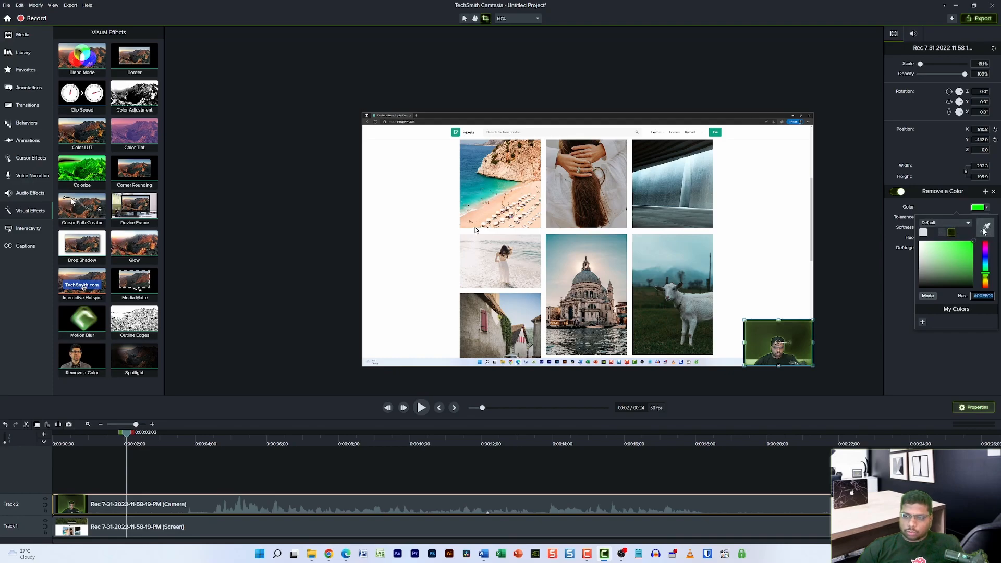
click(984, 230)
click(798, 335)
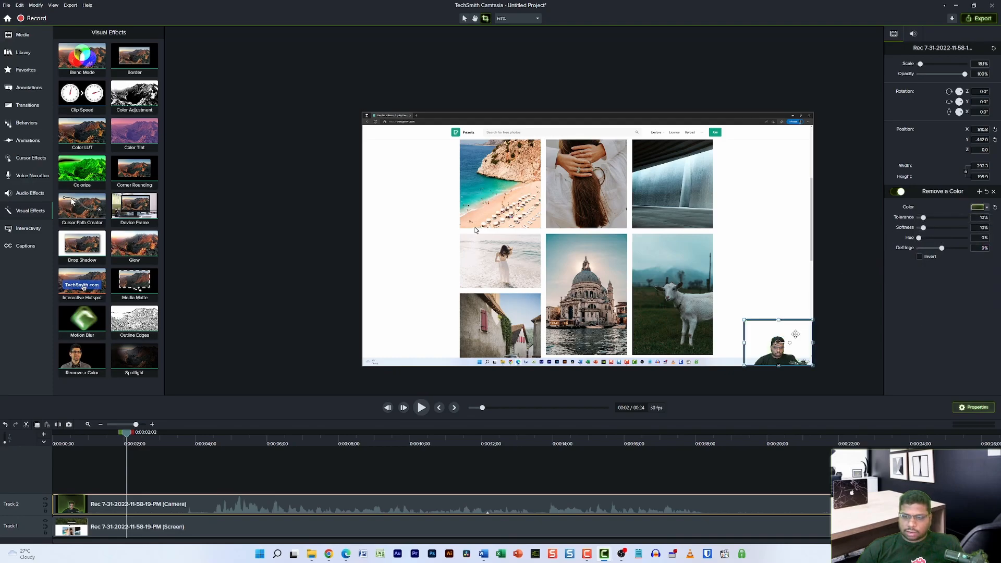
click(771, 259)
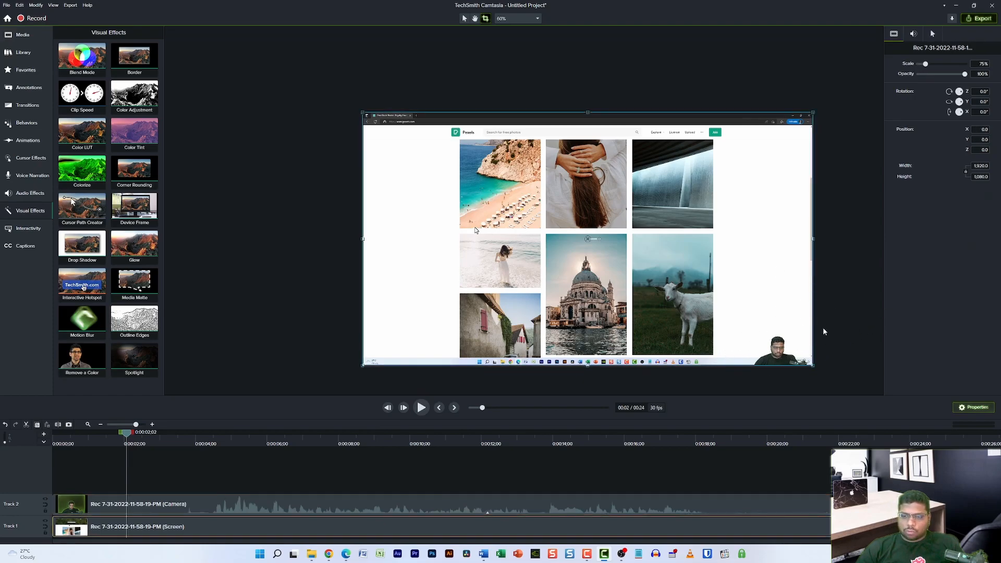
click(778, 350)
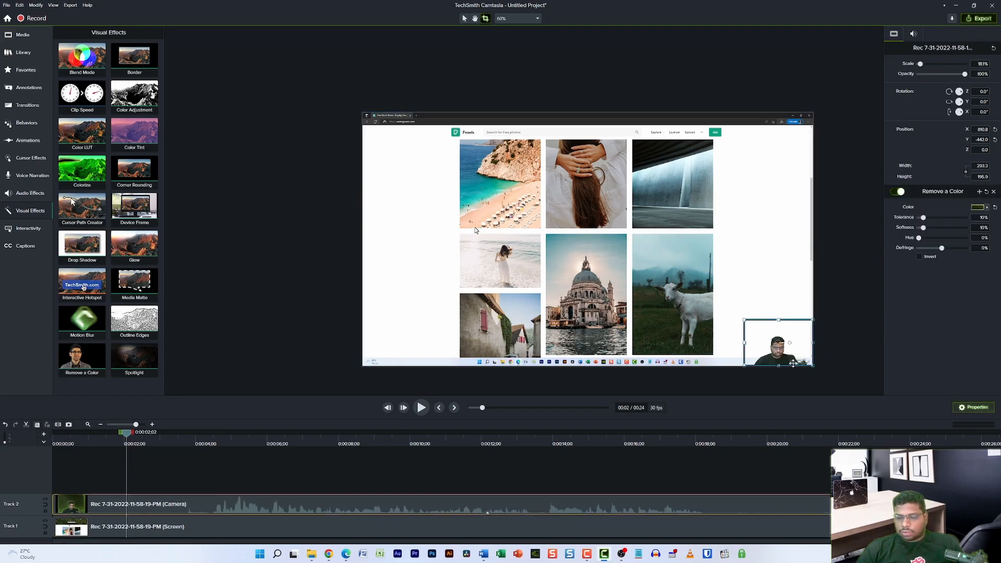
click(878, 284)
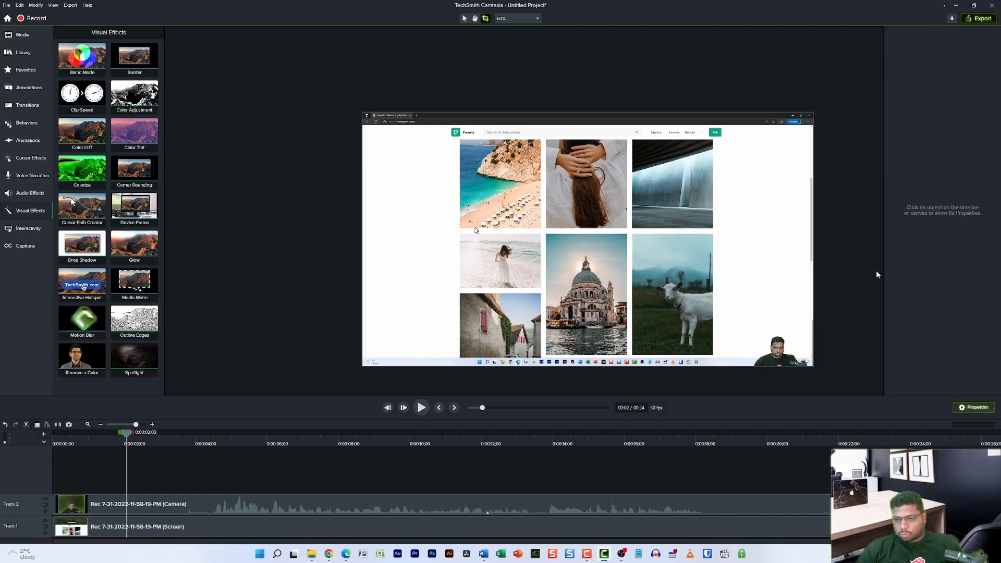
click(769, 364)
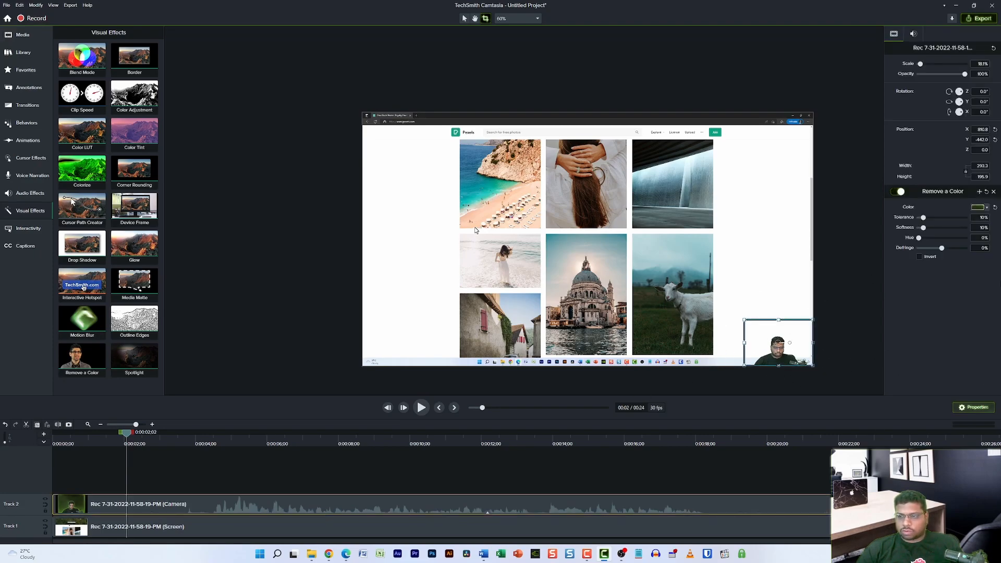
click(803, 277)
click(767, 349)
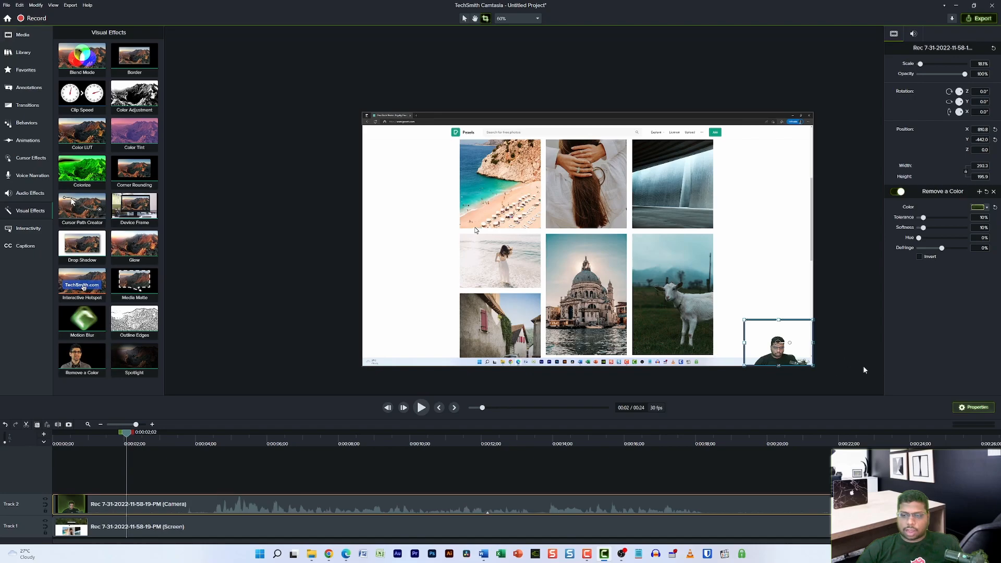
click(920, 257)
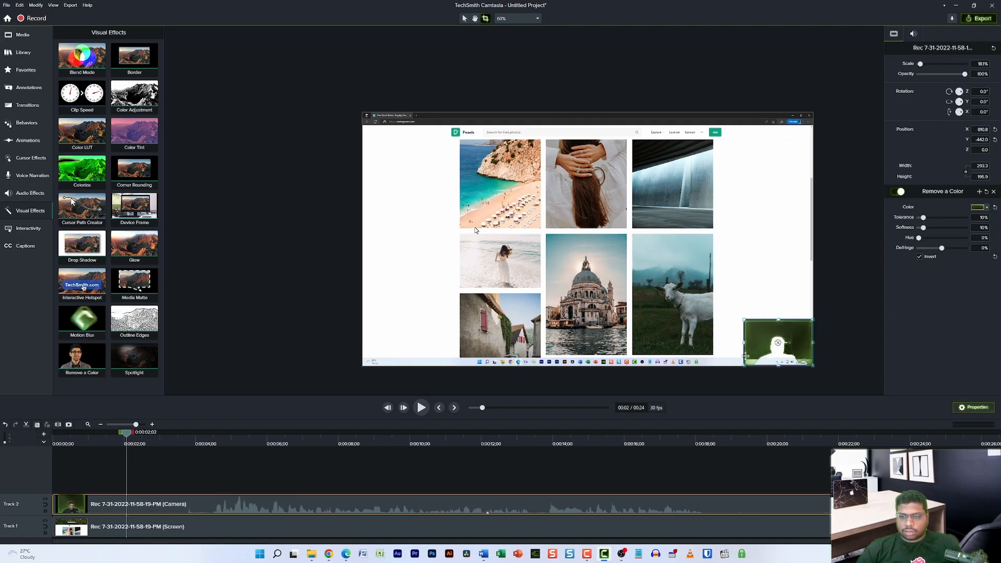
click(926, 254)
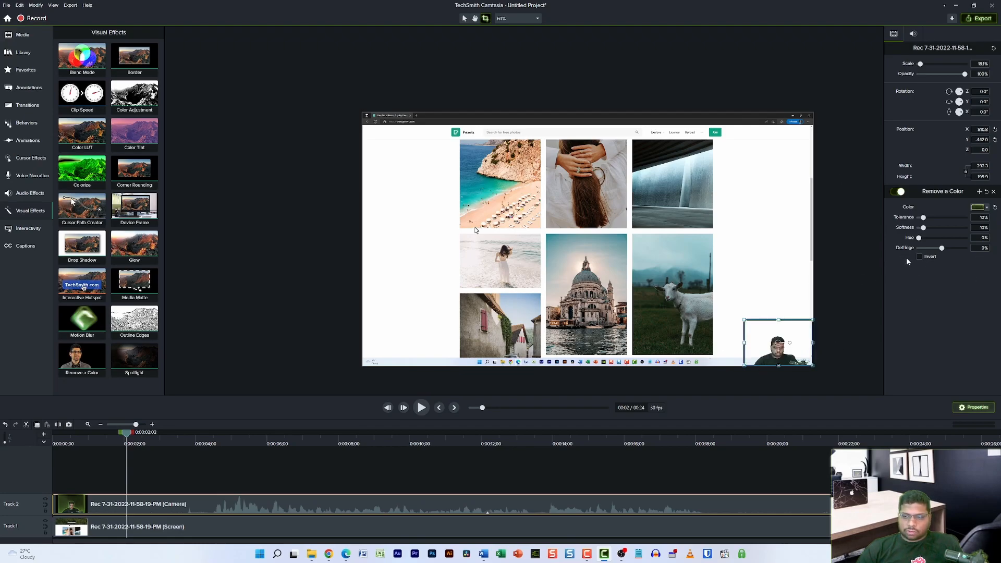
click(785, 269)
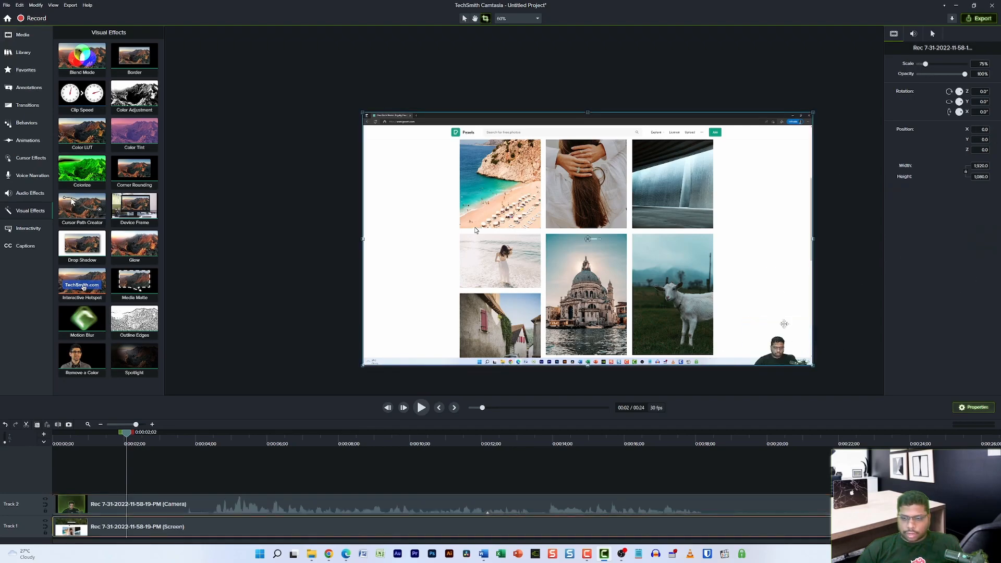
click(243, 175)
click(778, 359)
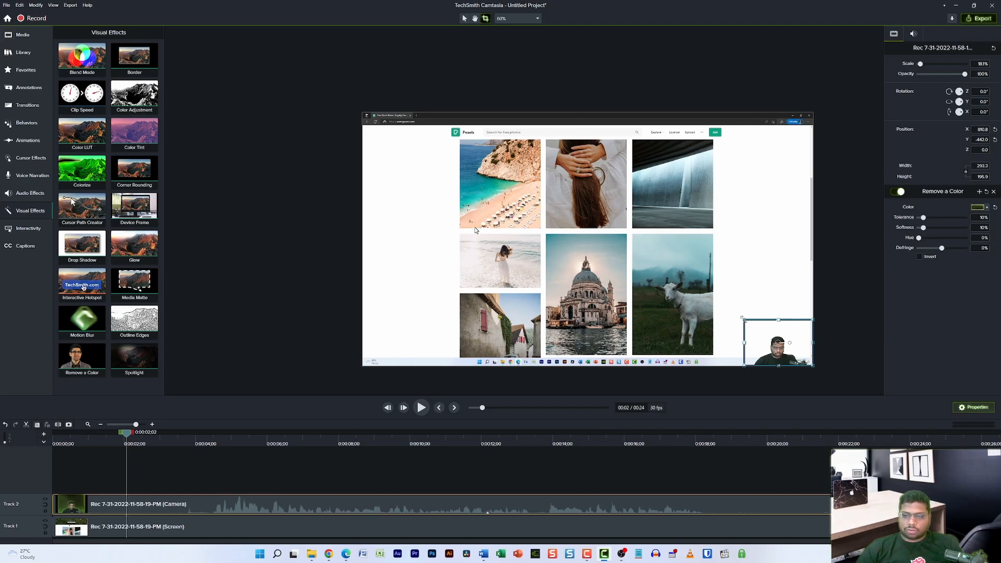
click(851, 314)
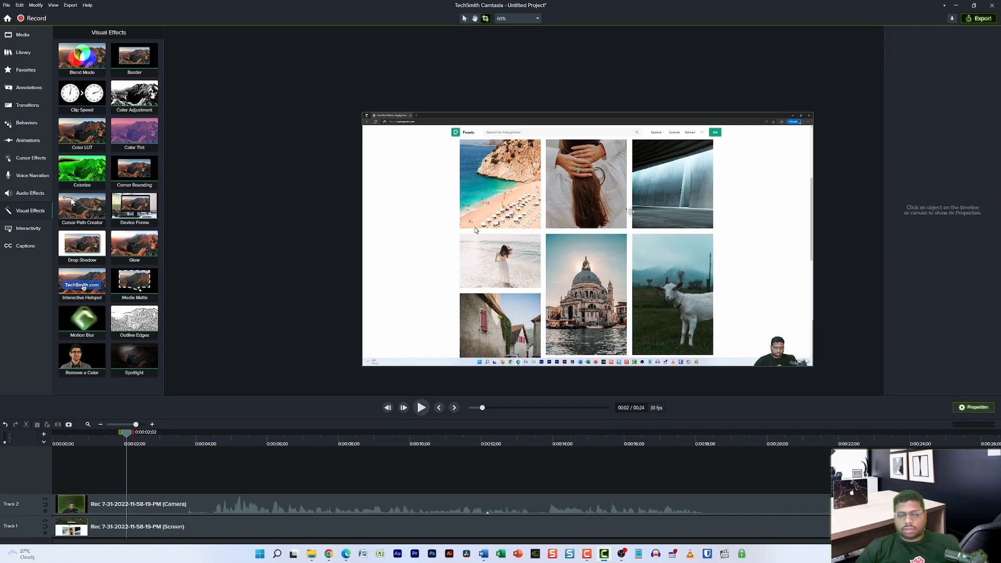